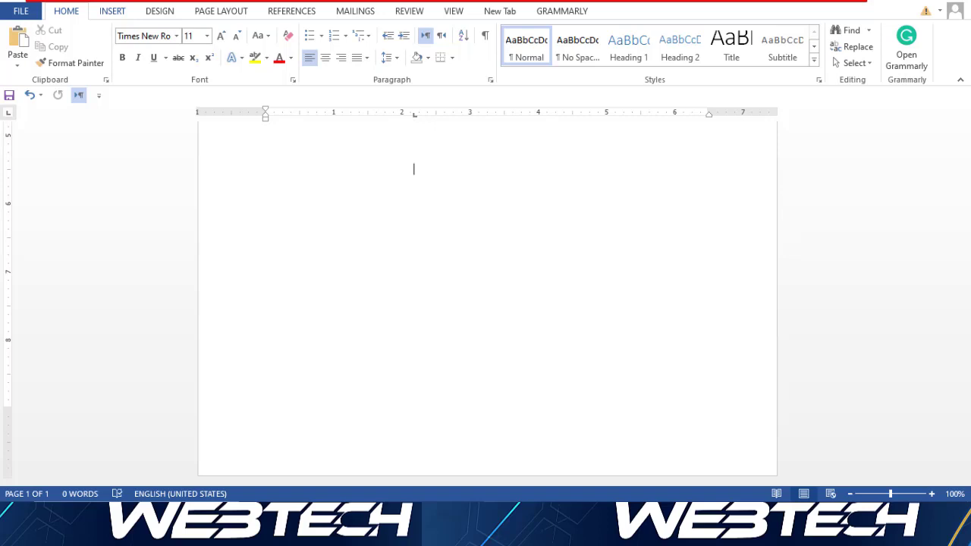
Open the Insert Video dialog from the Insert tab's Online Video command.
left_click(112, 11)
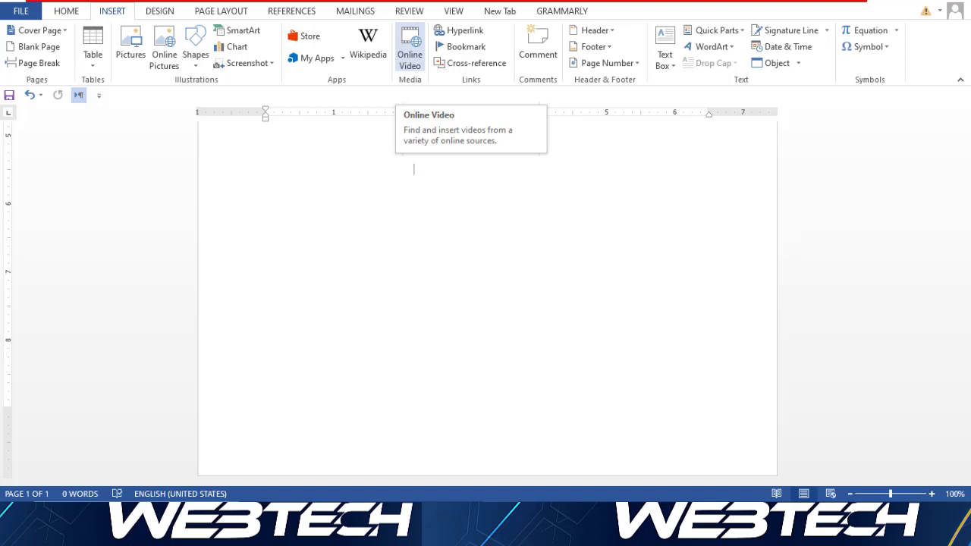
left_click(410, 53)
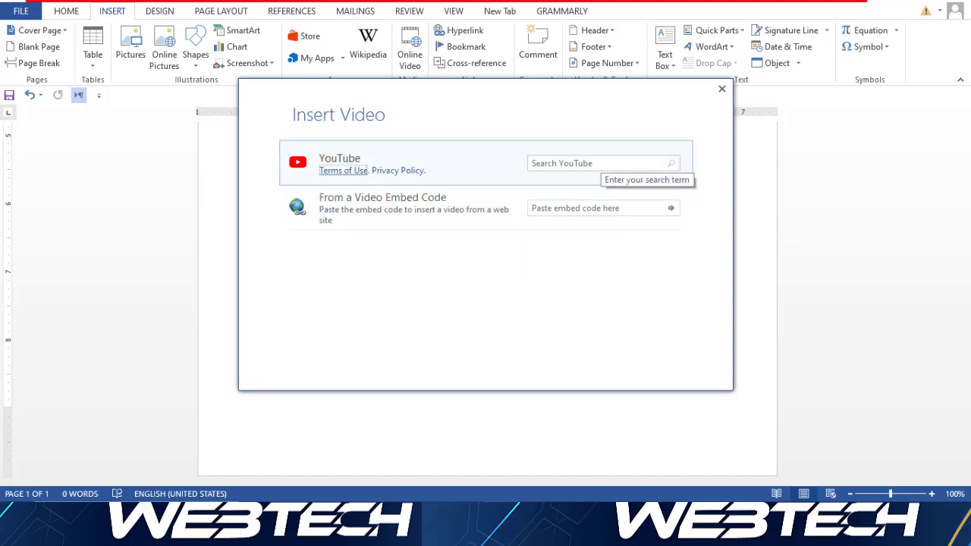
Search YouTube for 'Webtech Academy' in the Insert Video dialog.
left_click(599, 163)
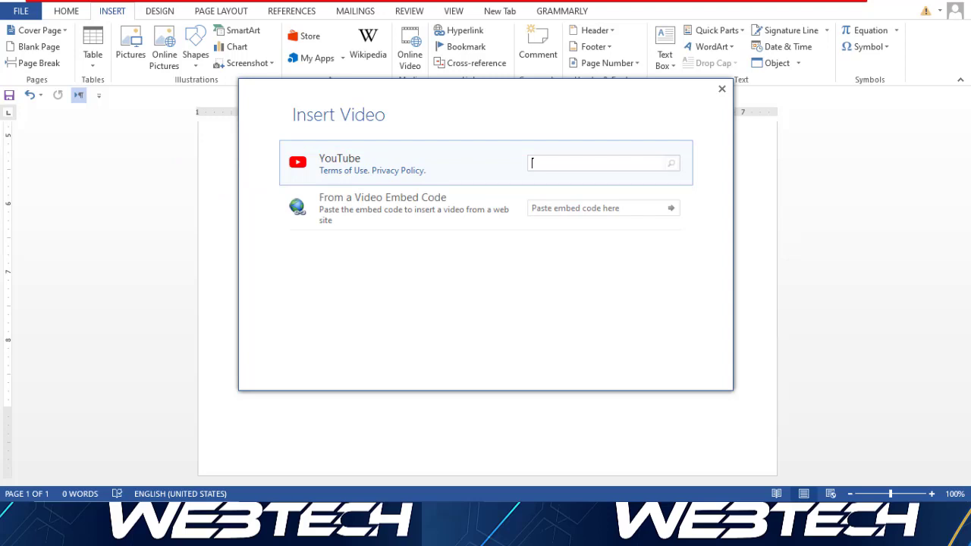
type("We")
type("btech A")
type("cad")
type("emy")
key("Return")
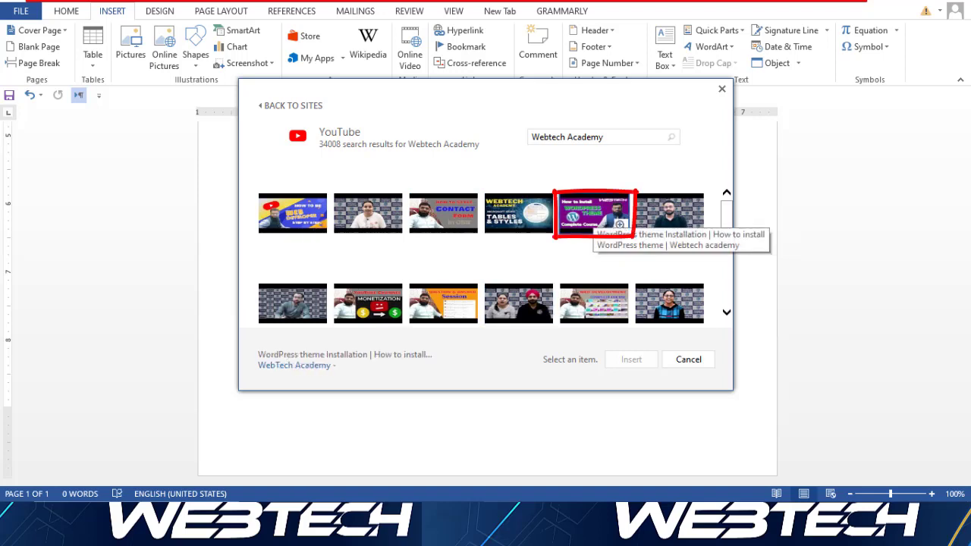
Embed the 'How to Install WordPress Theme Complete Course' video into the document.
left_click(594, 218)
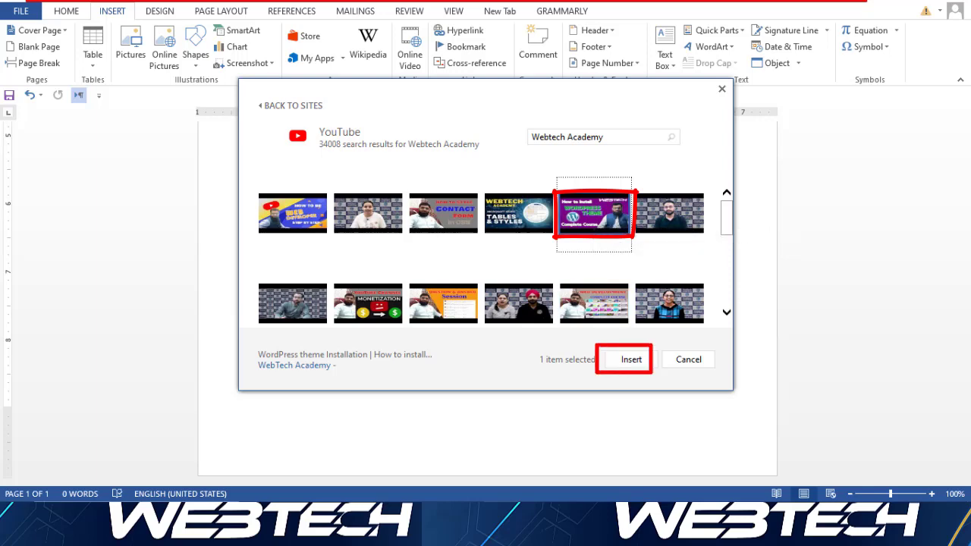
key("Return")
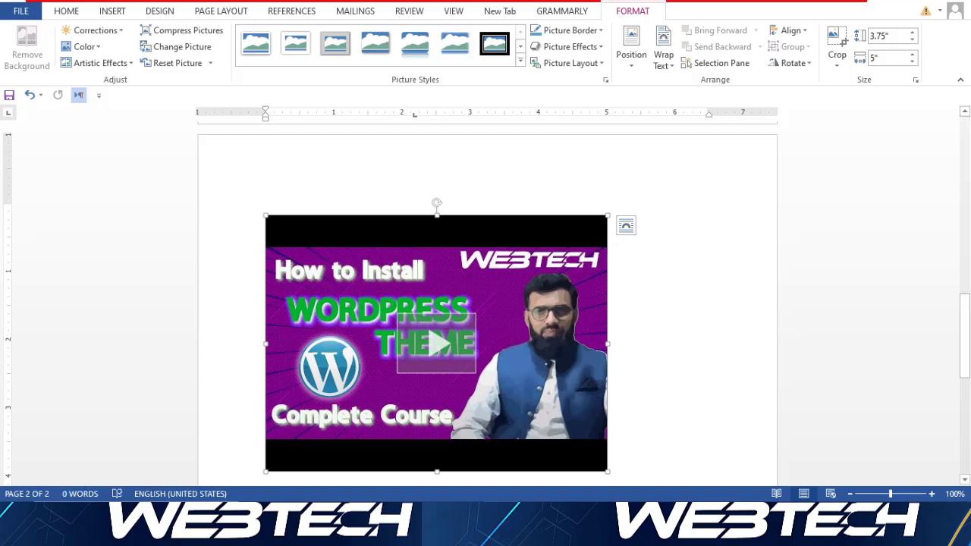
Select the open-book photo on page 1, undo the last change, and show Picture Tools Format.
left_click_drag(963, 336, 964, 176)
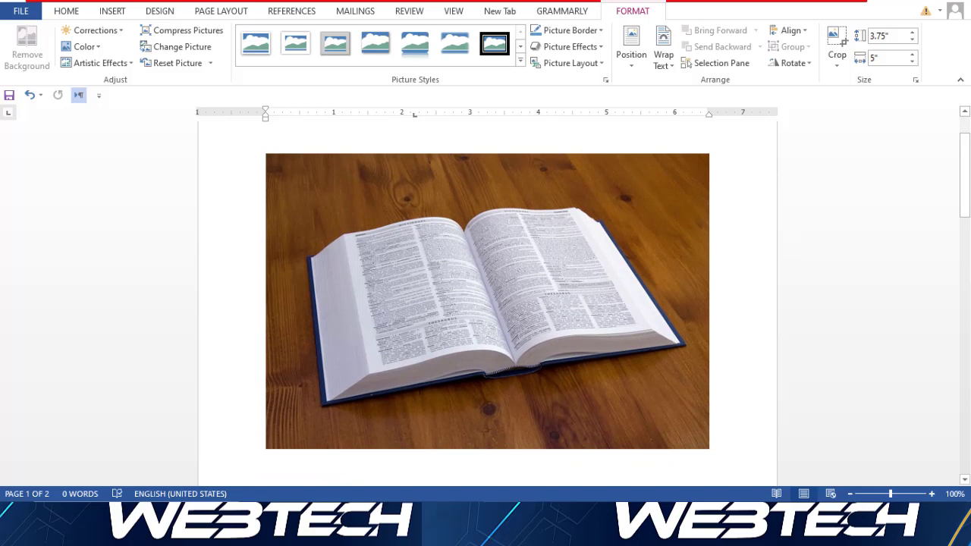
left_click(487, 301)
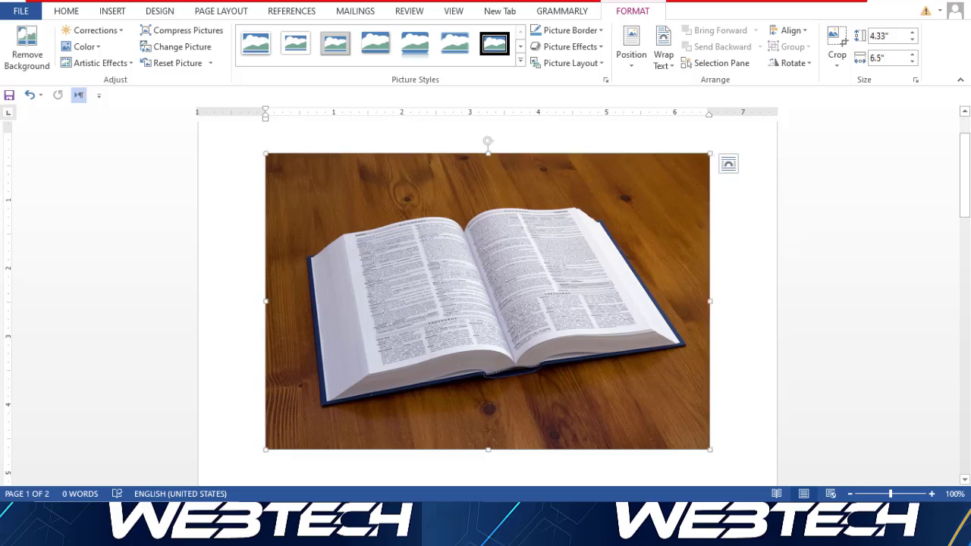
key("ctrl+z")
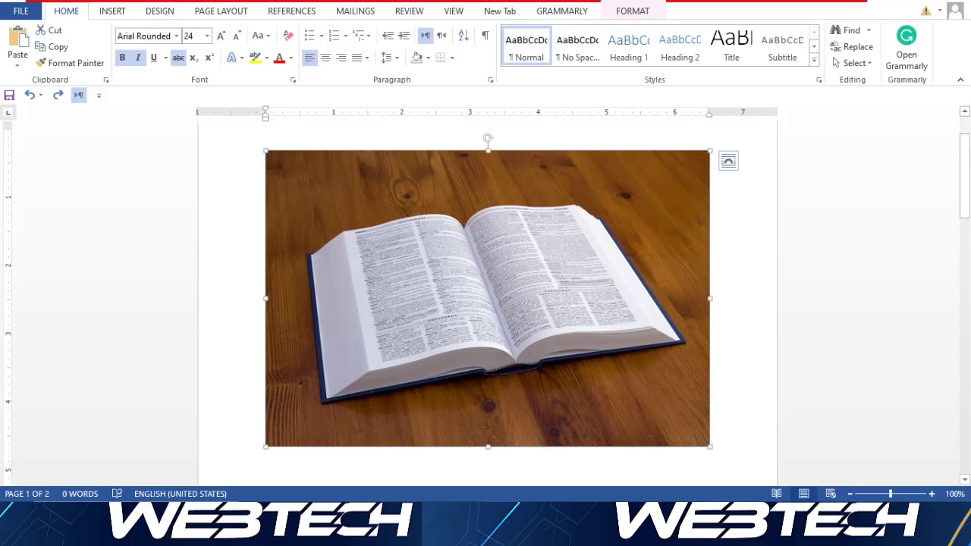
left_click(633, 11)
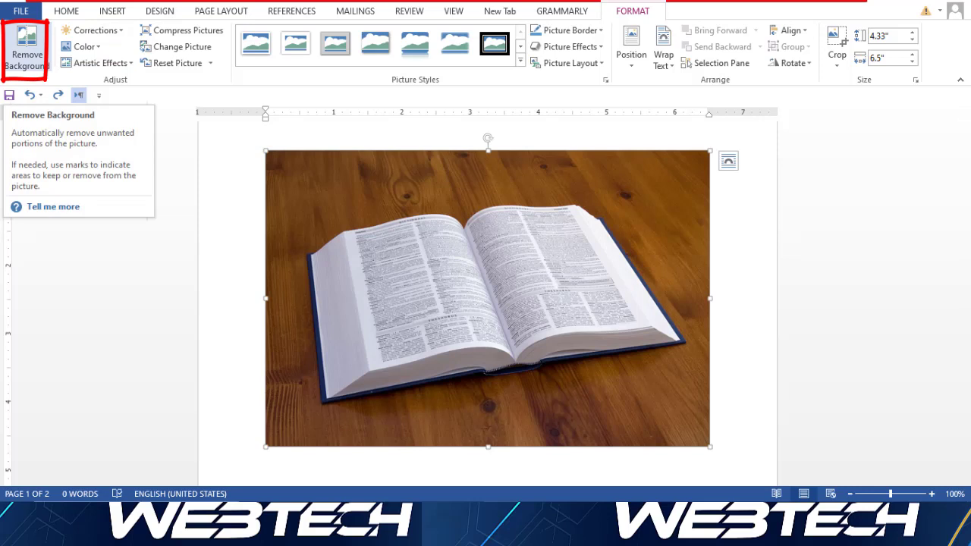
Start Remove Background on the book photo and widen the kept area to the book's right edge.
left_click(26, 41)
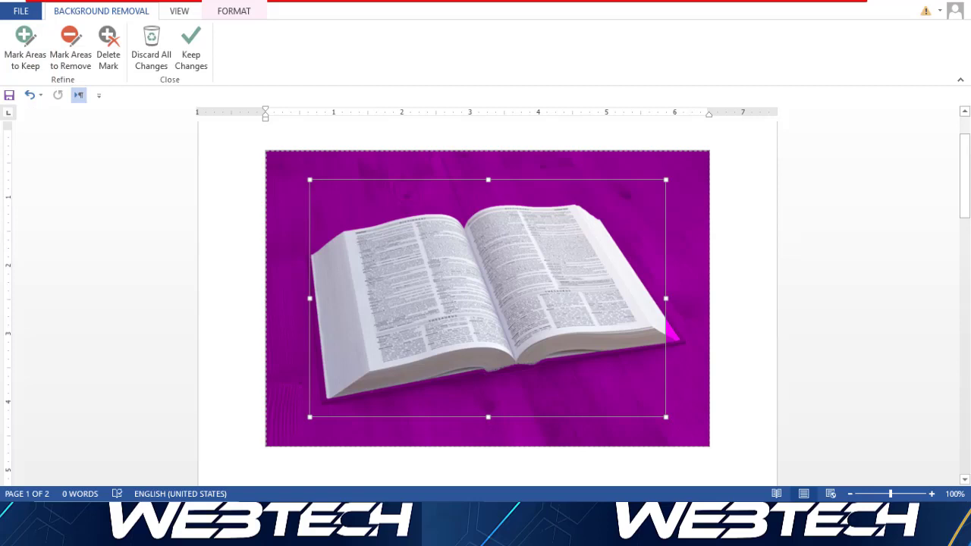
scroll(487, 299, "up", 1)
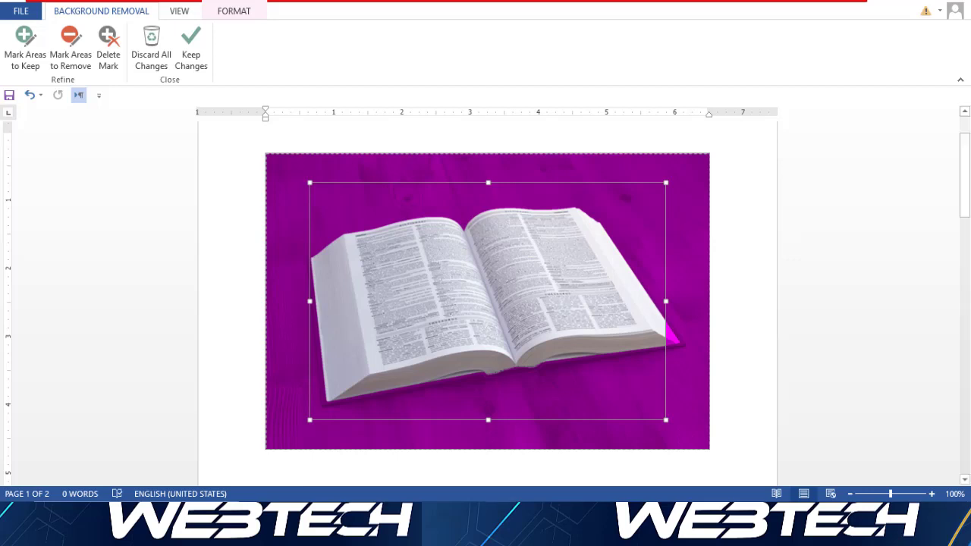
left_click_drag(665, 301, 682, 301)
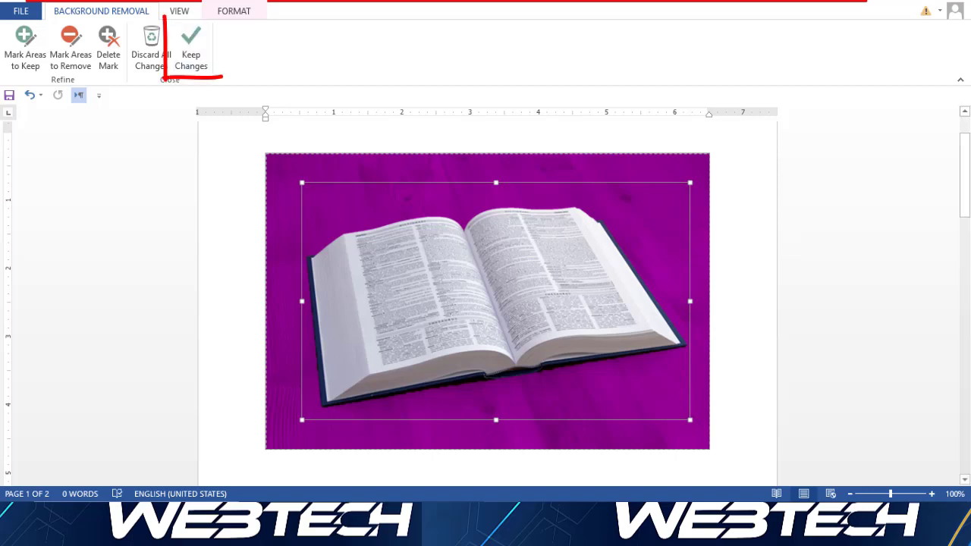
Keep the background removal changes, then deselect and reselect the photo to check the result.
left_click(192, 49)
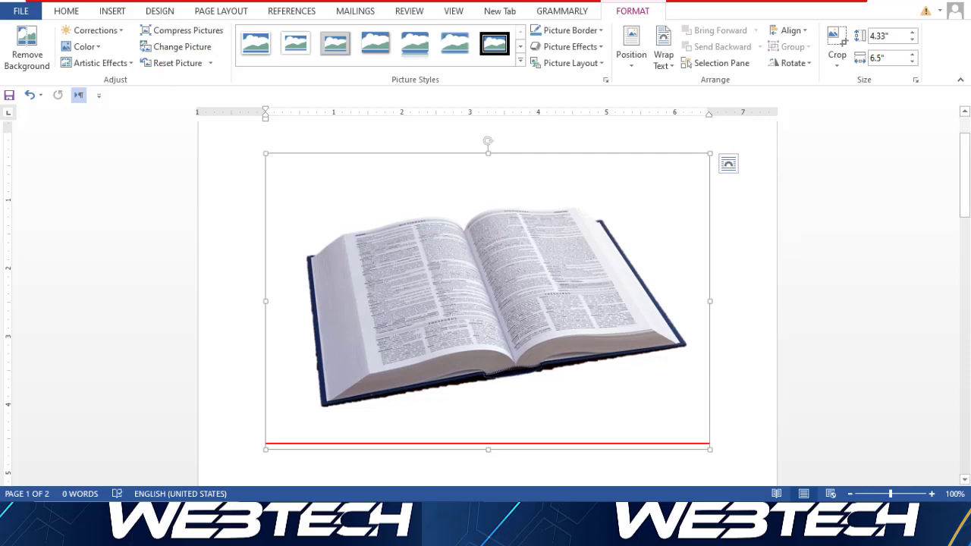
left_click(709, 439)
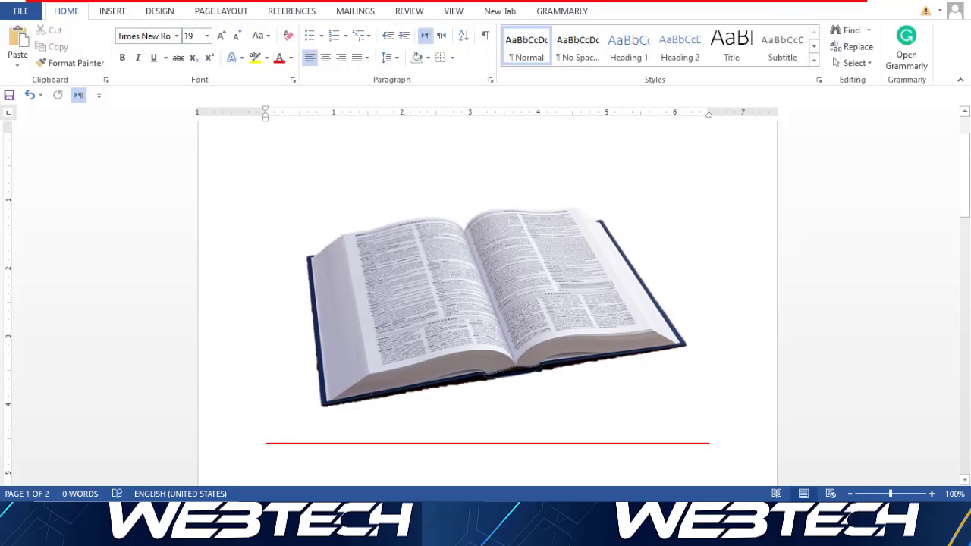
left_click(682, 425)
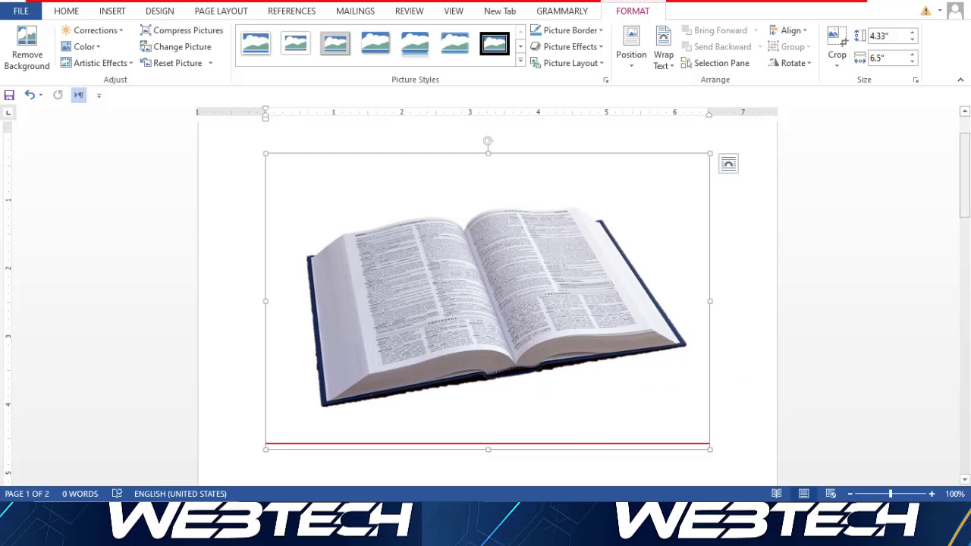
scroll(487, 301, "down", 5)
scroll(487, 301, "down", 5)
scroll(487, 301, "down", 5)
scroll(486, 301, "down", 2)
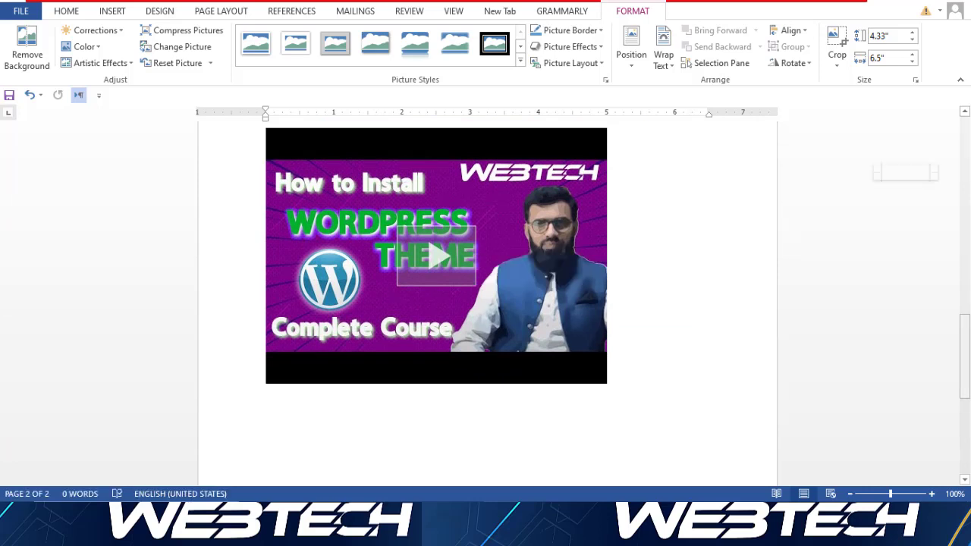
scroll(486, 303, "up", 15)
scroll(487, 303, "up", 1)
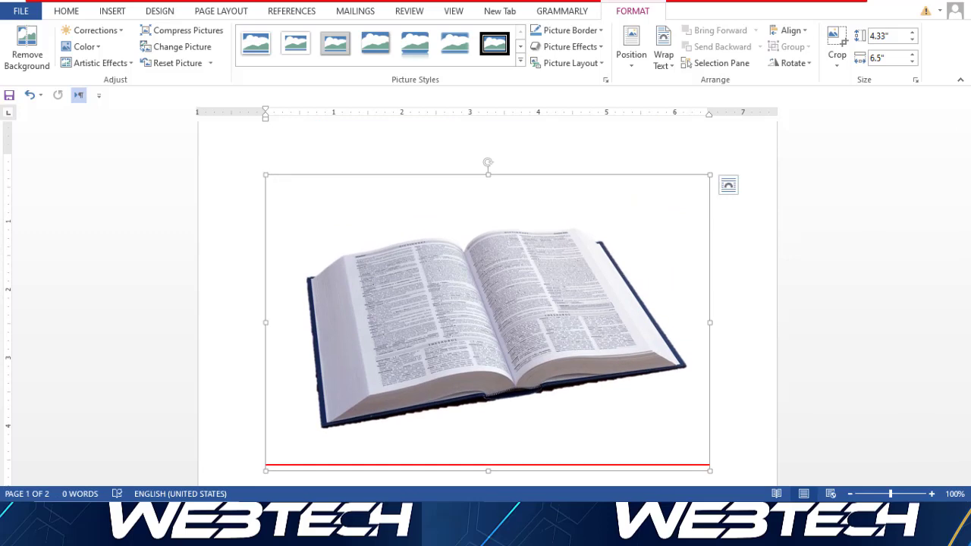